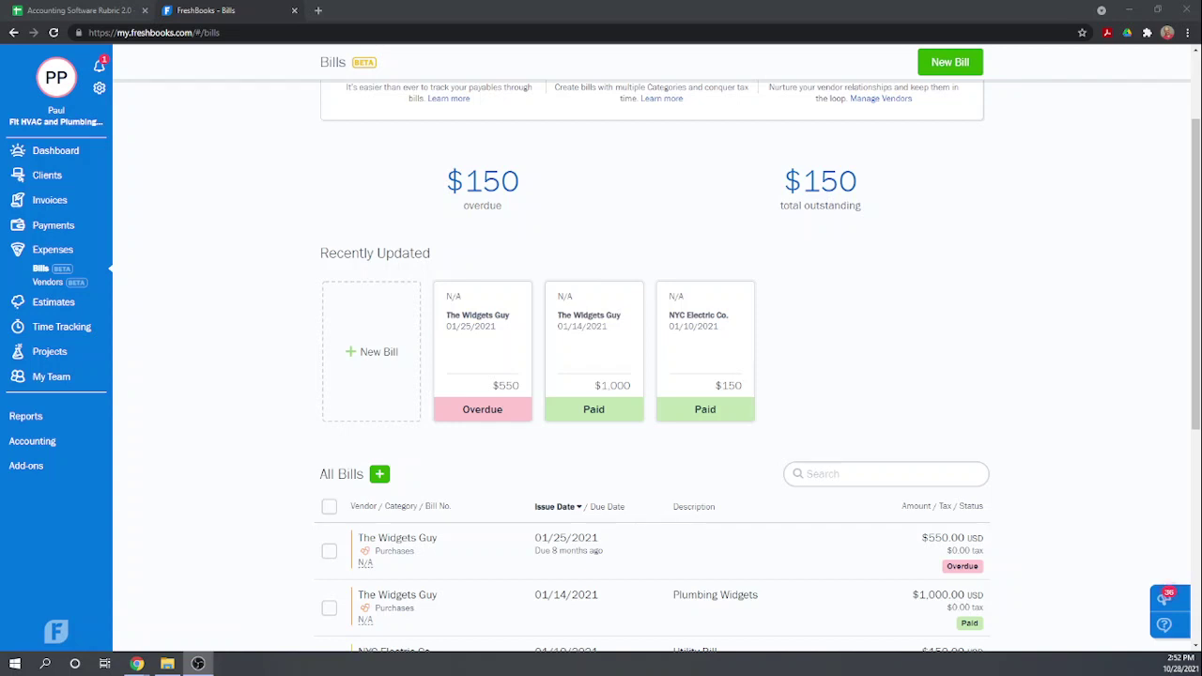
Go from the FreshBooks Dashboard to the Accounting overview page.
left_click(56, 151)
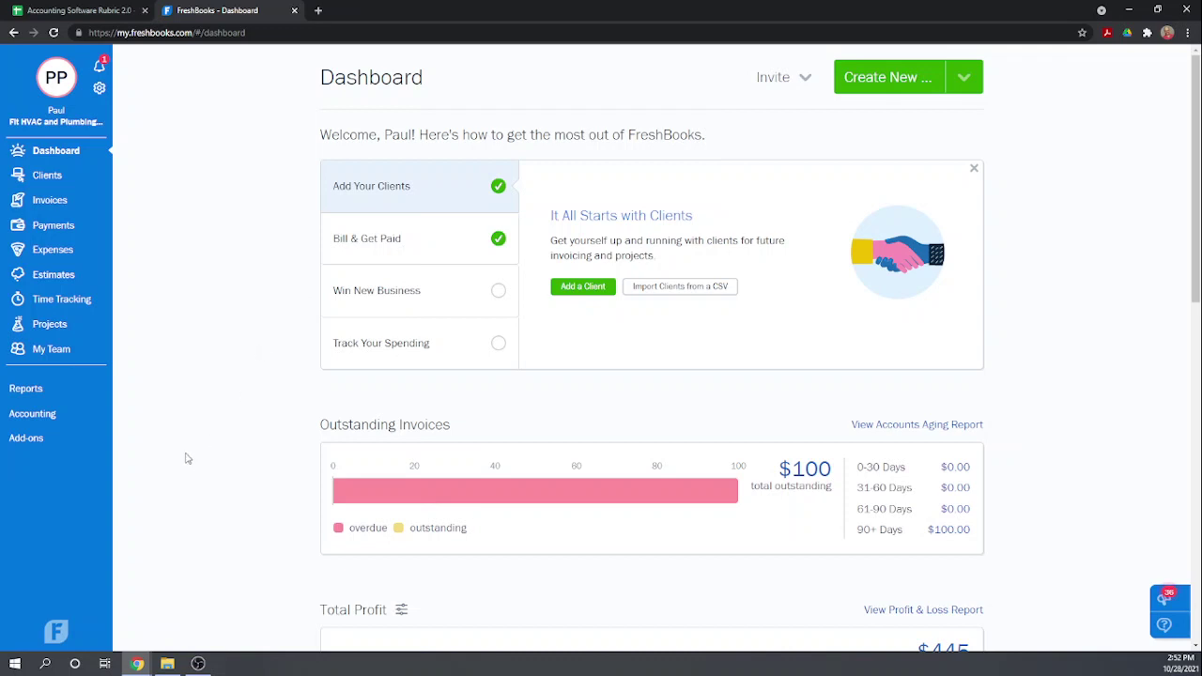
left_click(37, 418)
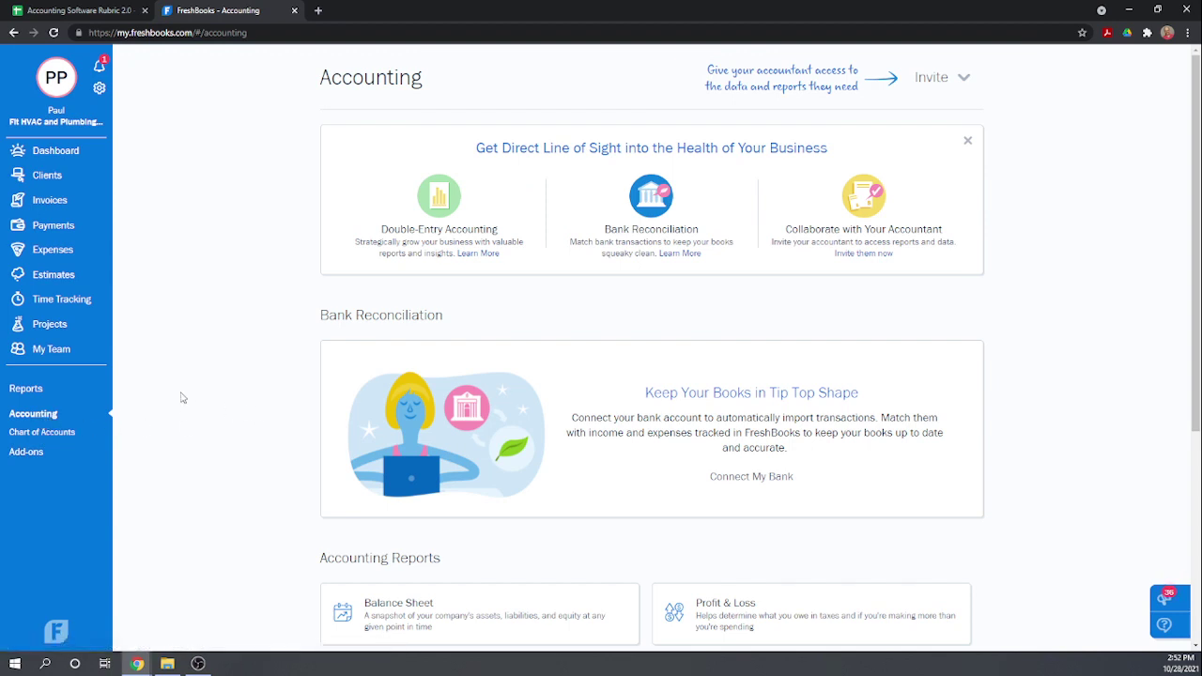
Open the Chart of Accounts and scroll down to the Property, Plant, and Equipment (1500) sub-accounts.
left_click(52, 439)
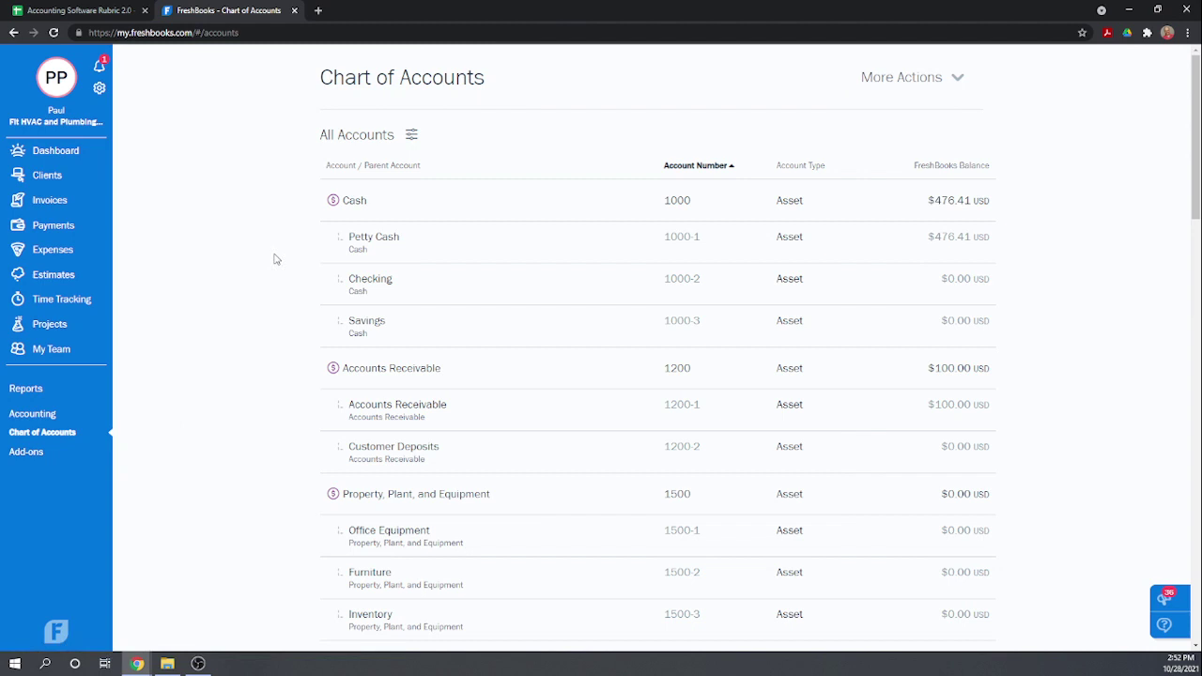
scroll(273, 268, "down", 2)
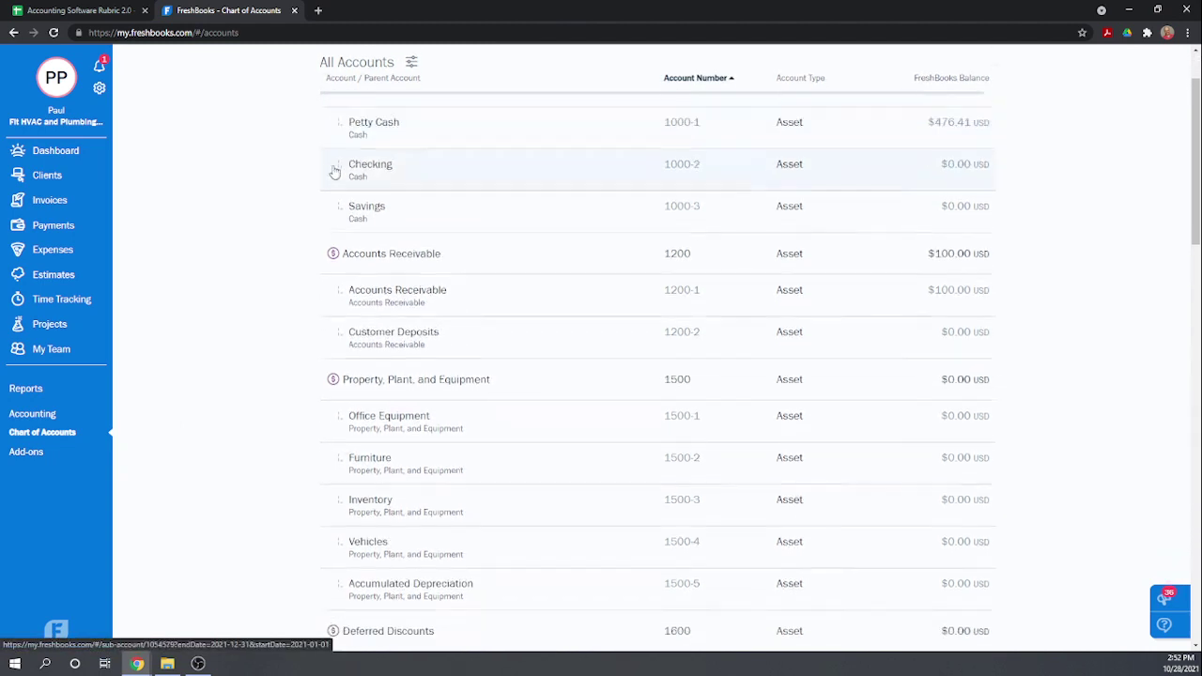
scroll(330, 174, "down", 3)
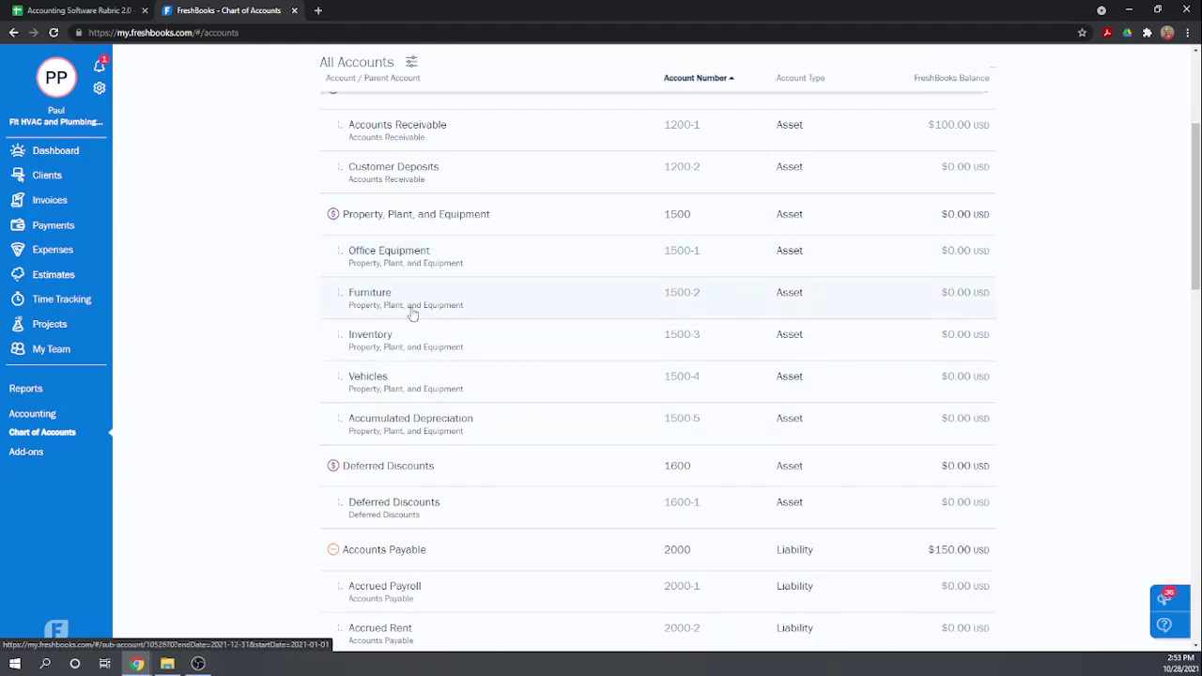
scroll(424, 355, "down", 3)
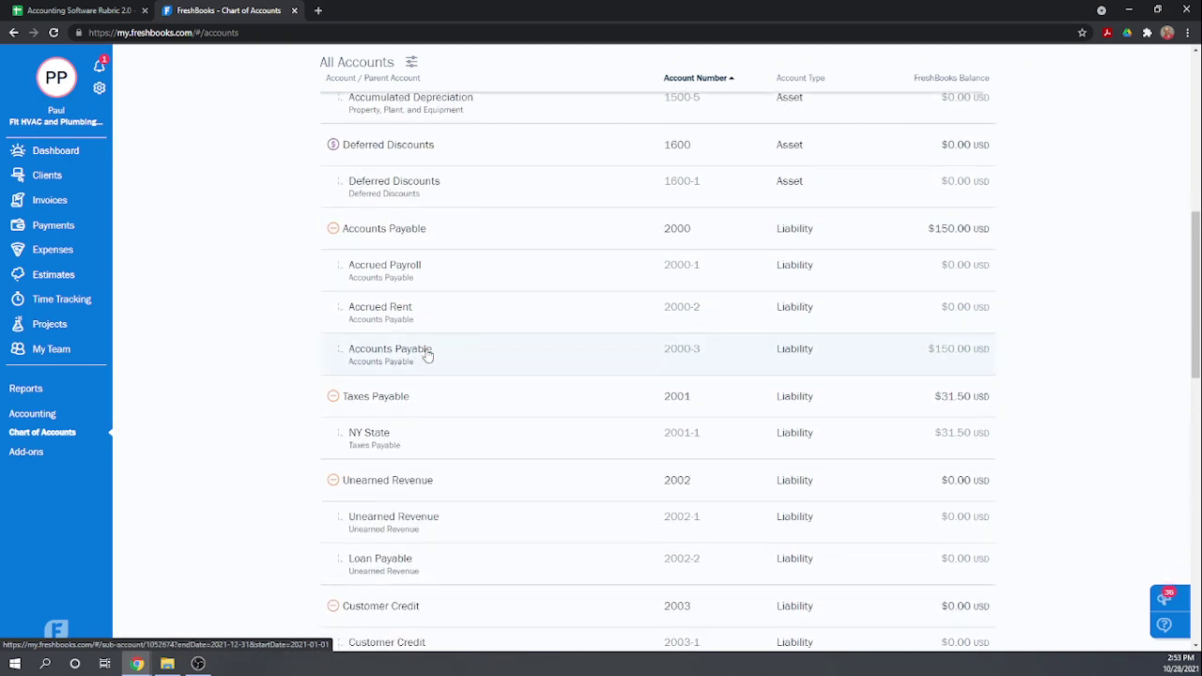
scroll(427, 355, "down", 3)
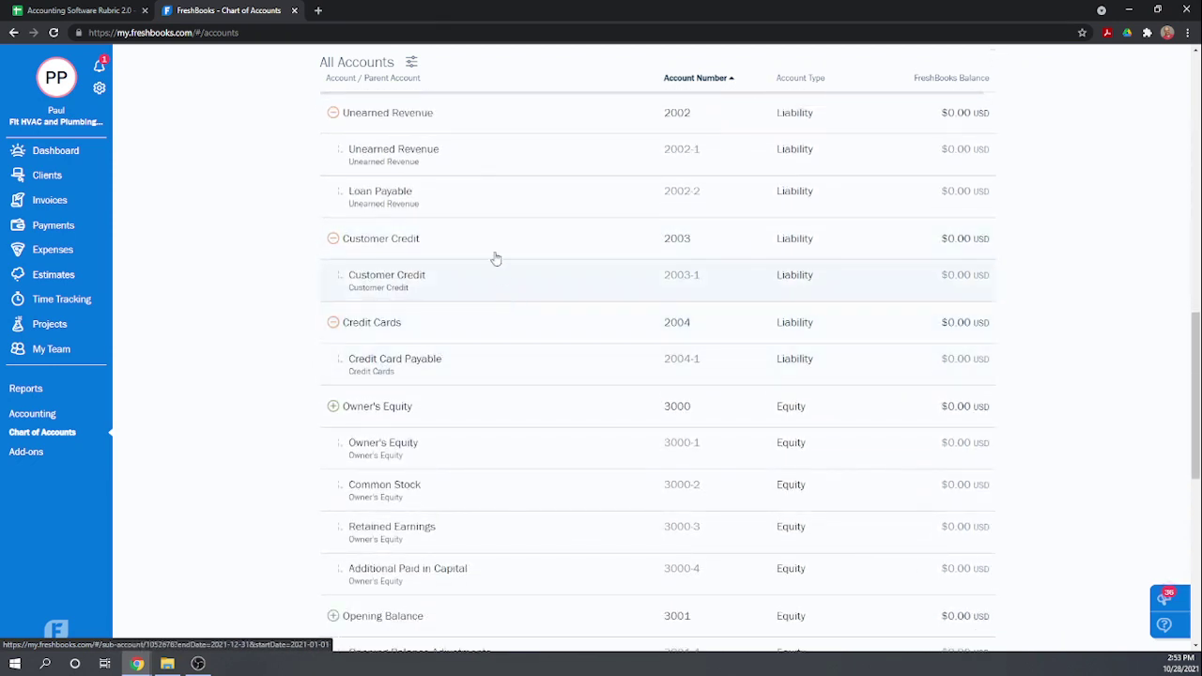
scroll(510, 210, "up", 1)
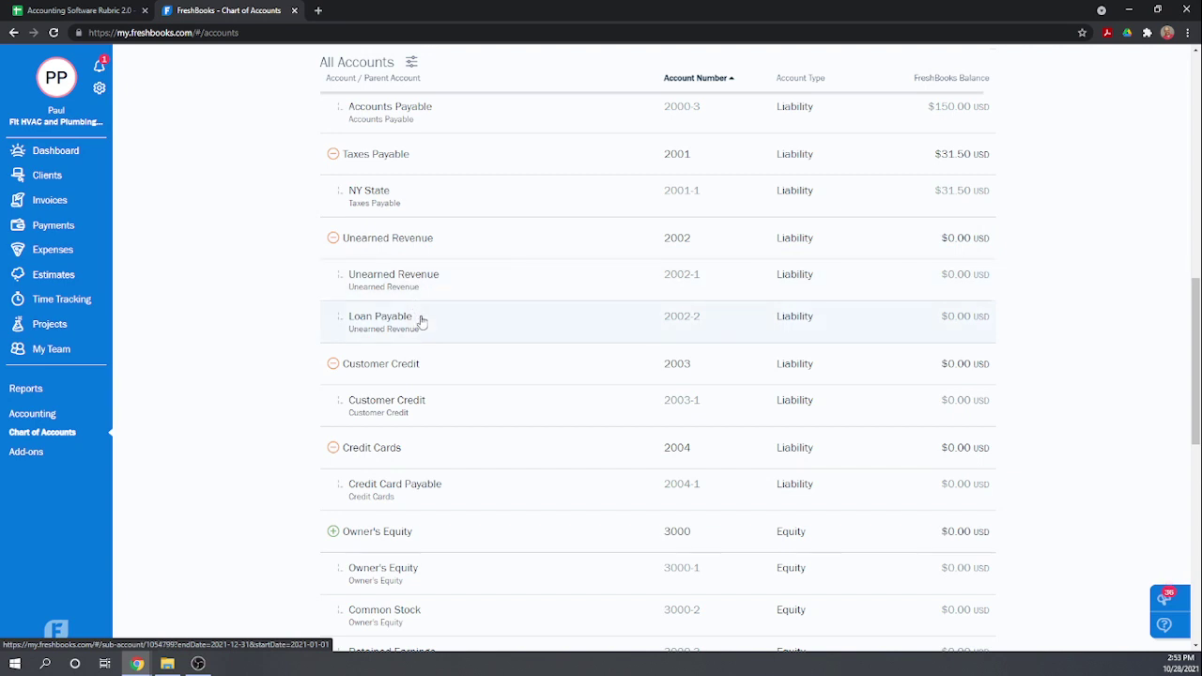
scroll(425, 320, "up", 2)
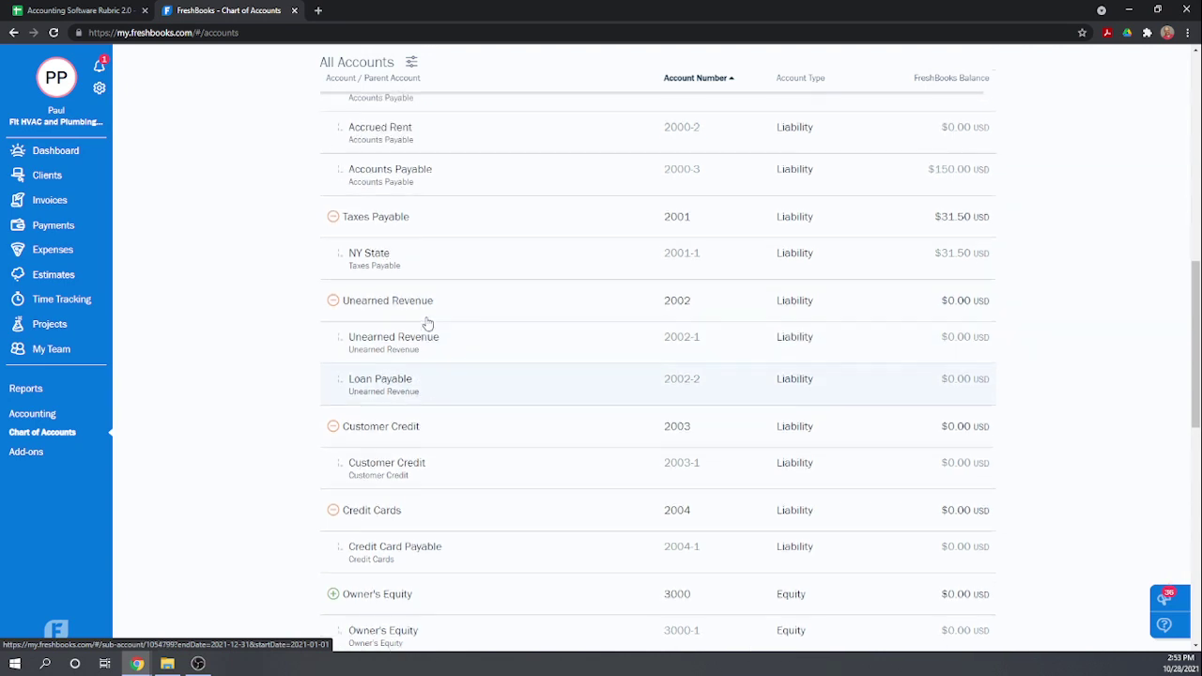
scroll(432, 321, "down", 1)
scroll(456, 348, "down", 1)
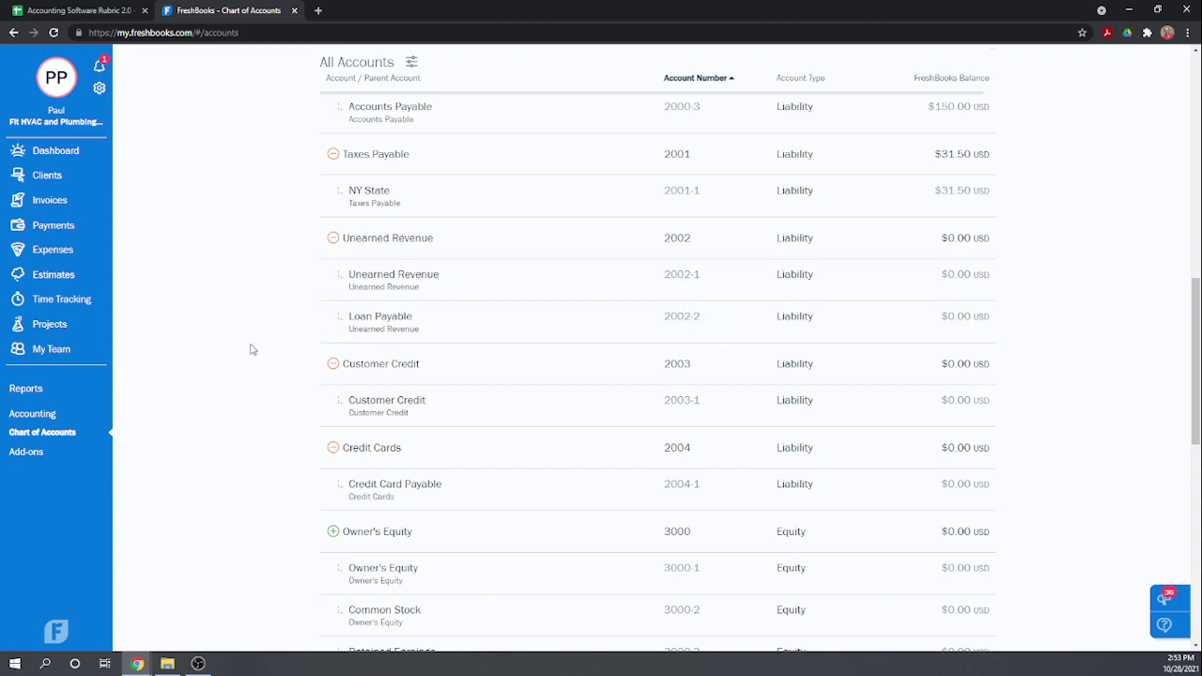
scroll(272, 350, "up", 2)
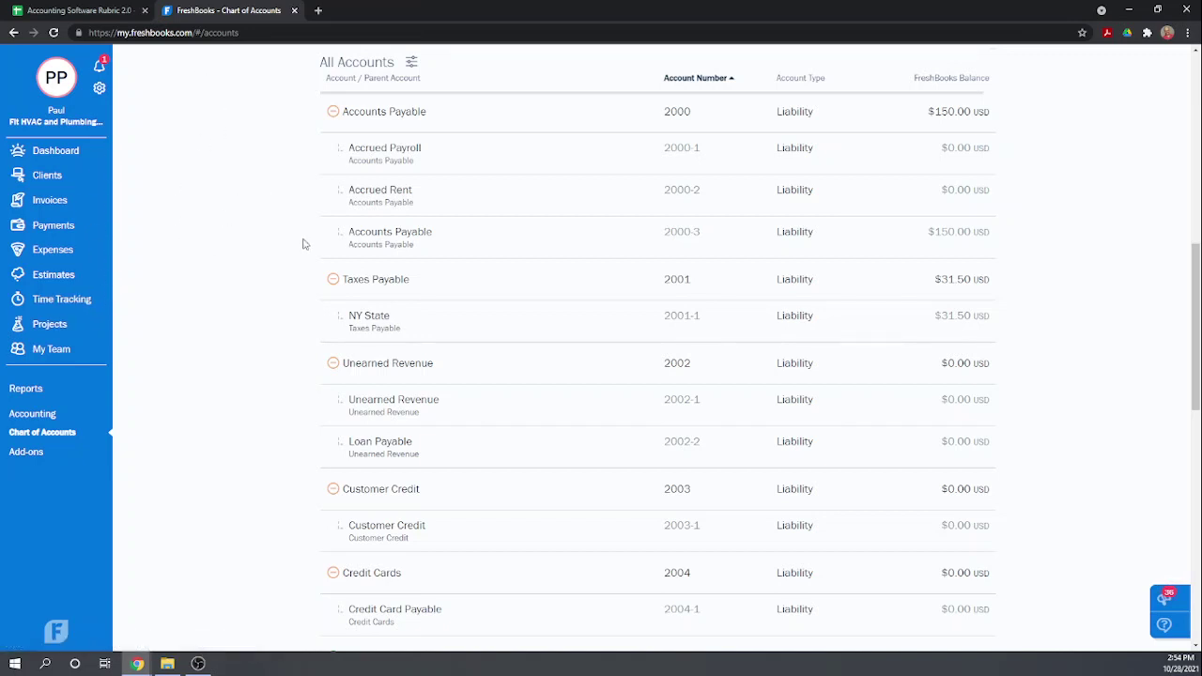
In the rubric spreadsheet, score G108, G109 and G111 as 0, leaving G110 empty.
left_click(81, 12)
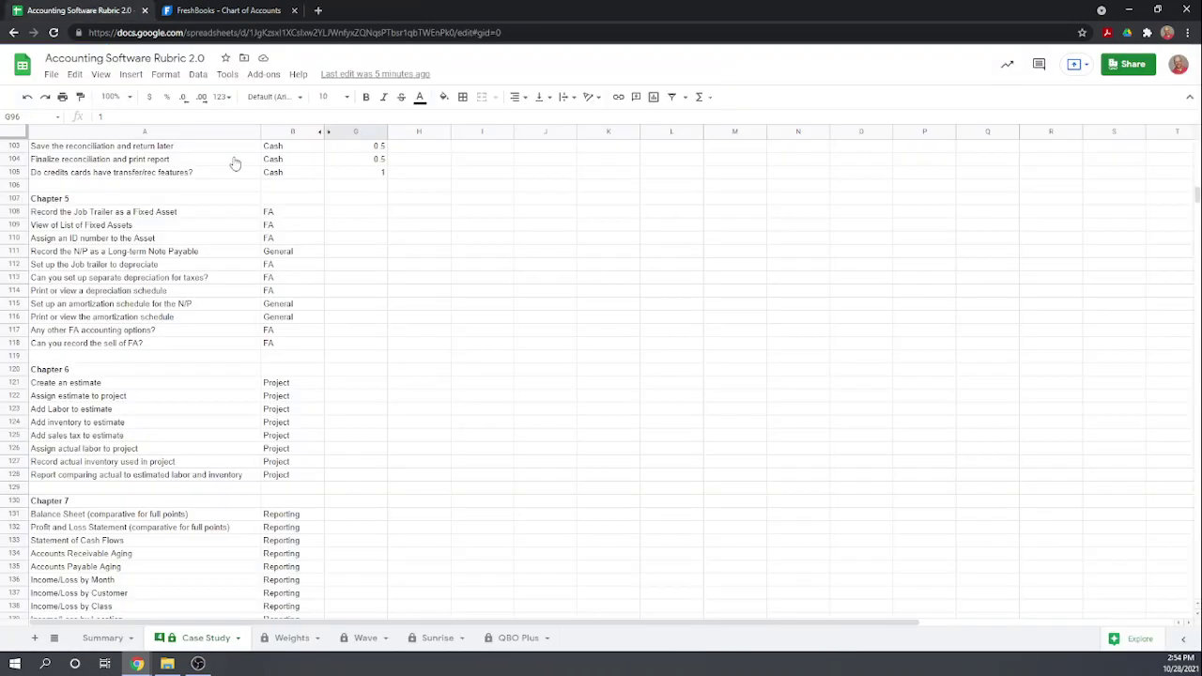
left_click(344, 216)
type("0")
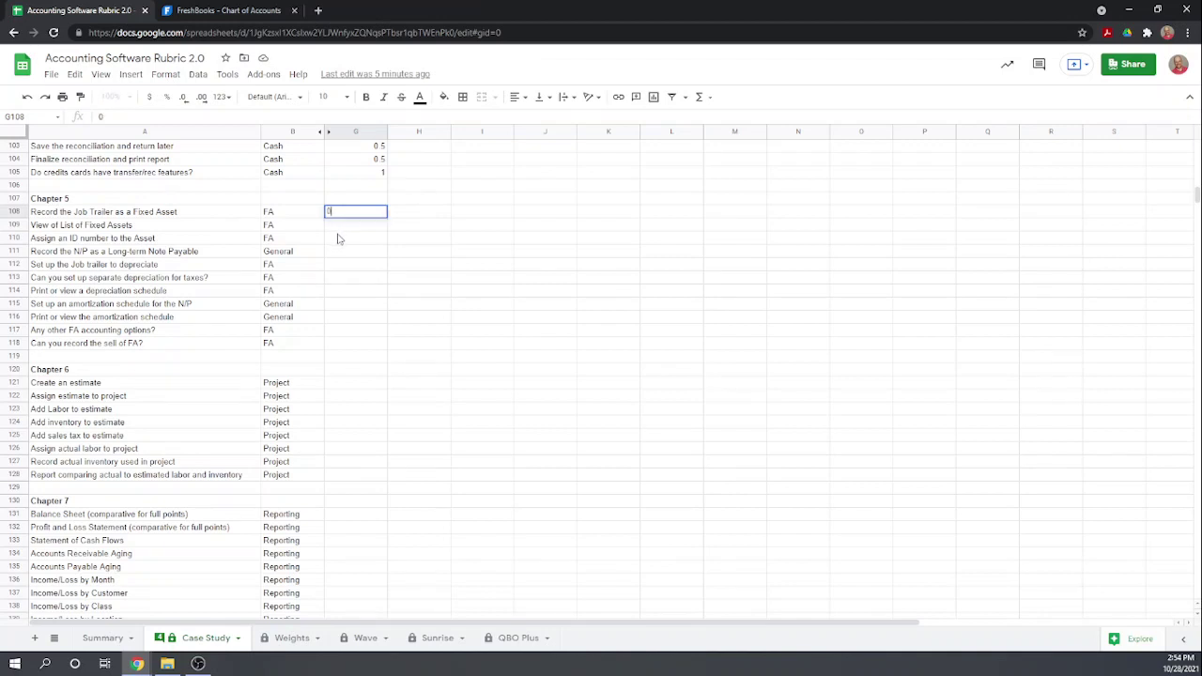
key("Return")
type("0")
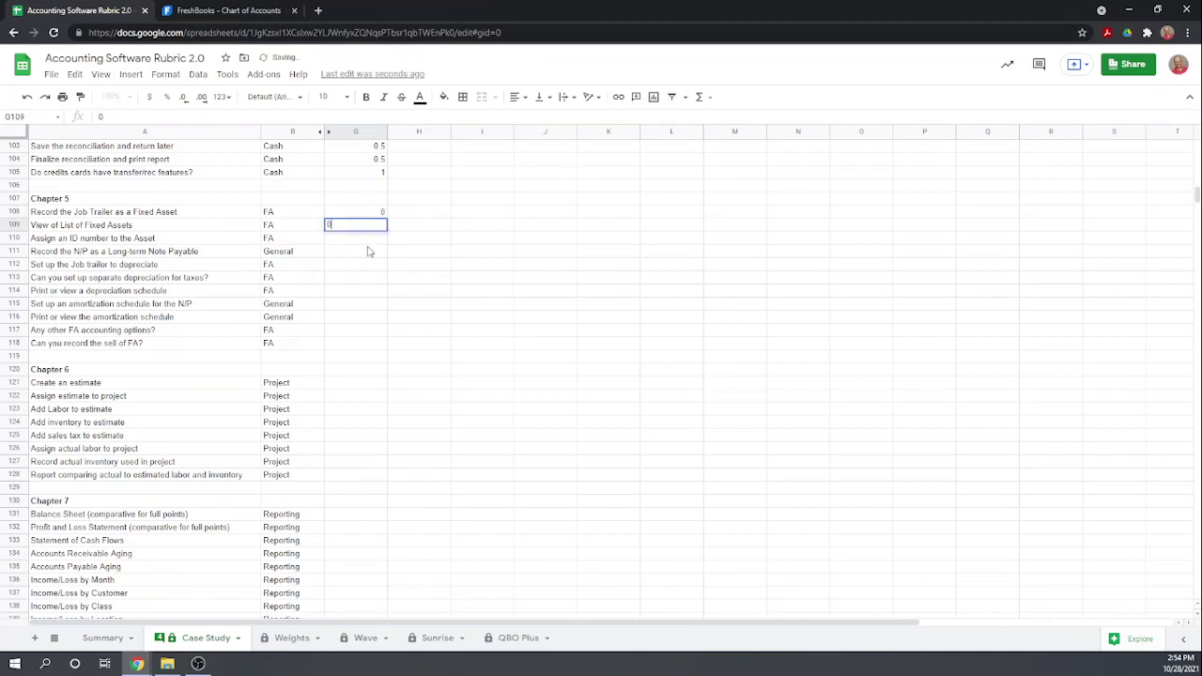
key("Return")
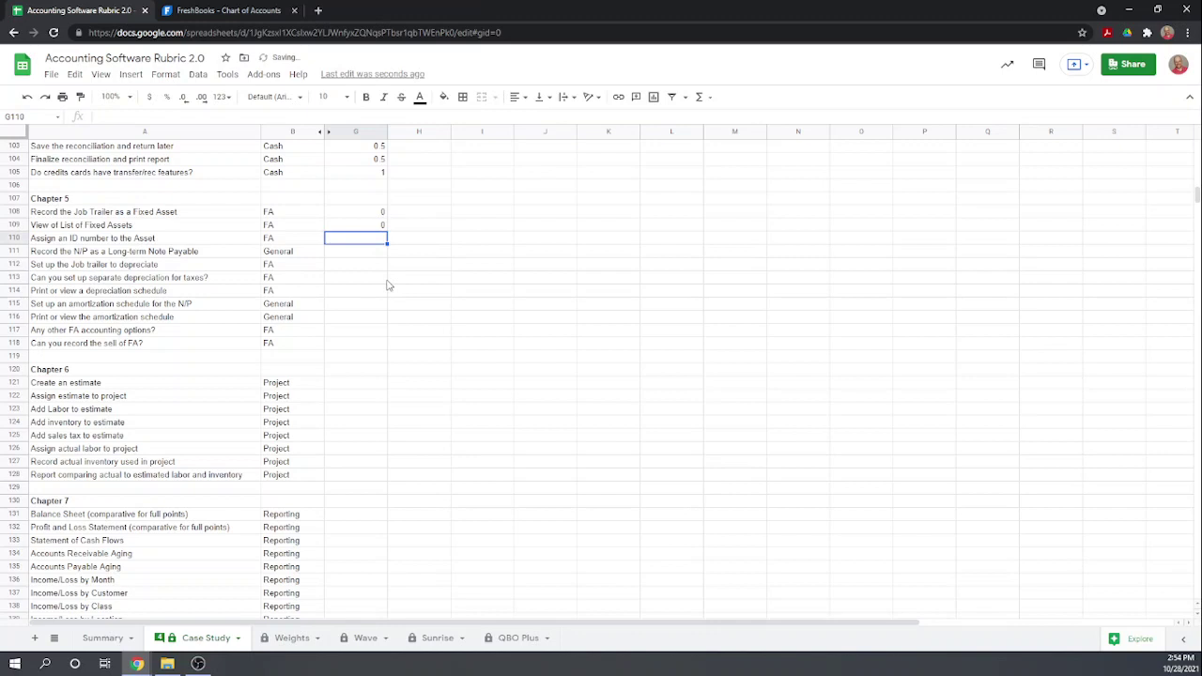
key("Down")
type("0")
key("Return")
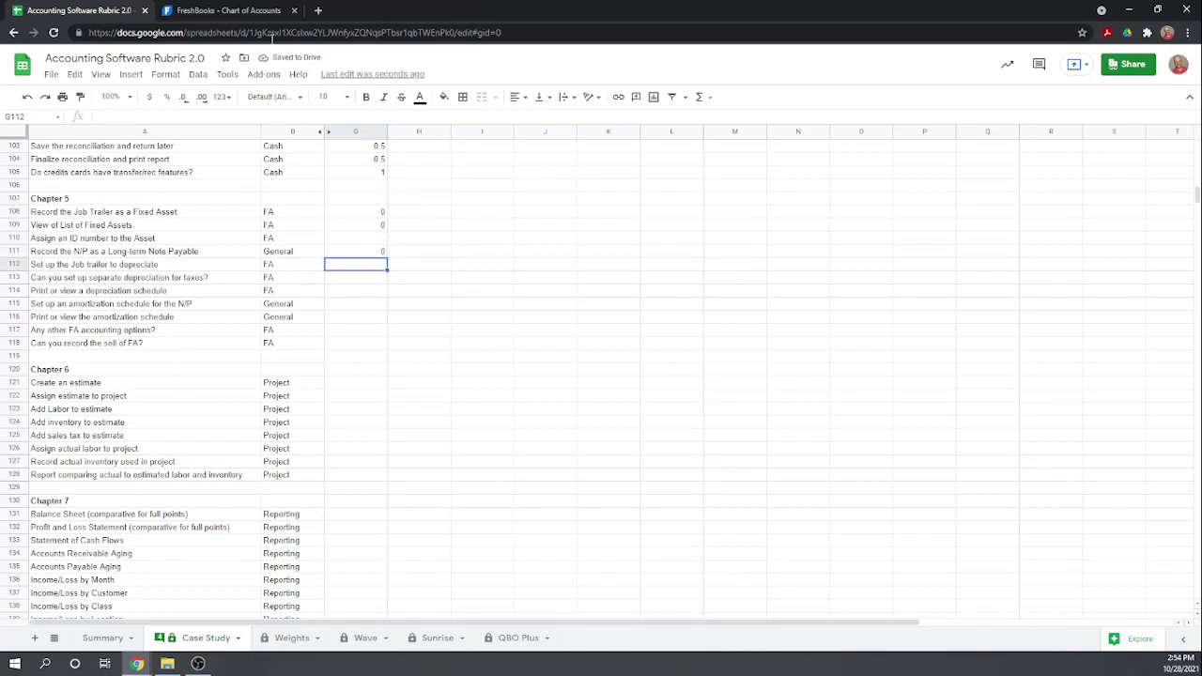
Back in FreshBooks, scroll through the Chart of Accounts and return to its top.
left_click(231, 11)
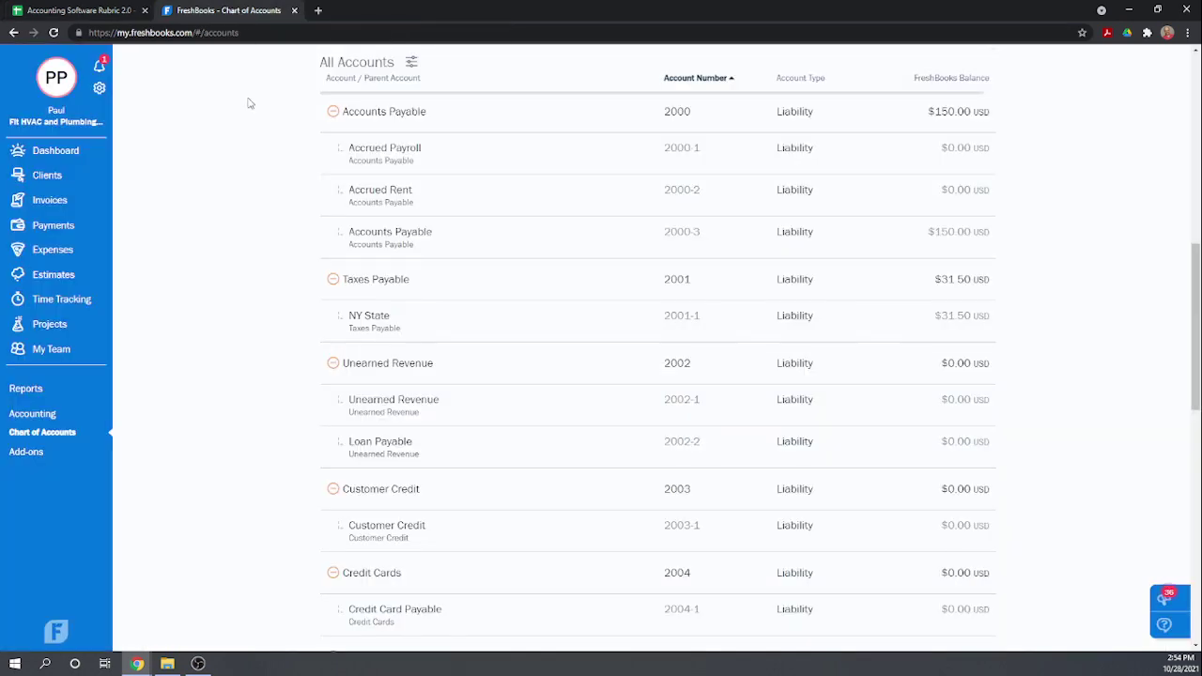
scroll(329, 411, "up", 5)
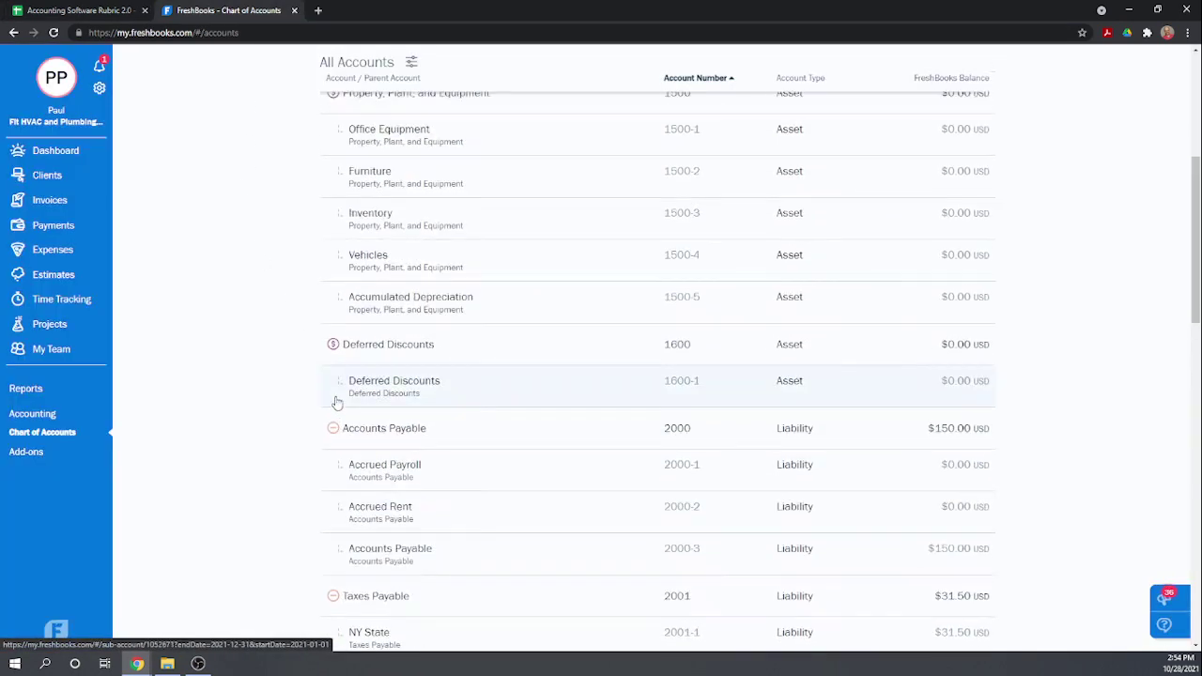
scroll(411, 187, "up", 2)
scroll(421, 169, "down", 5)
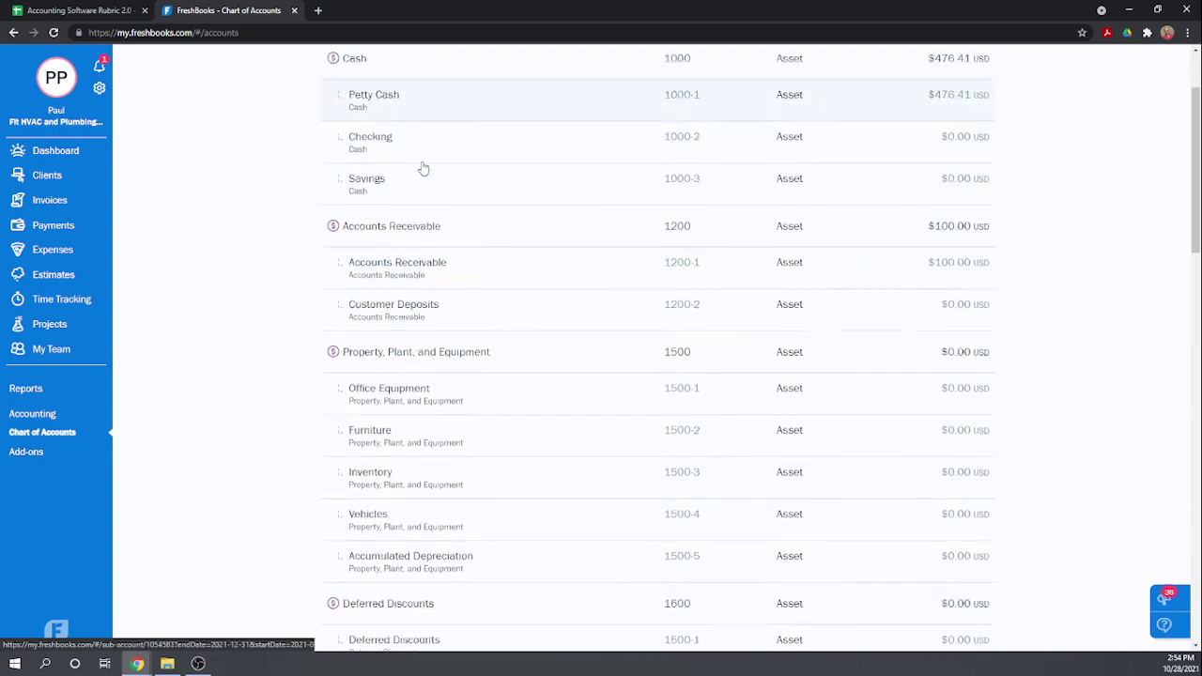
scroll(423, 167, "down", 2)
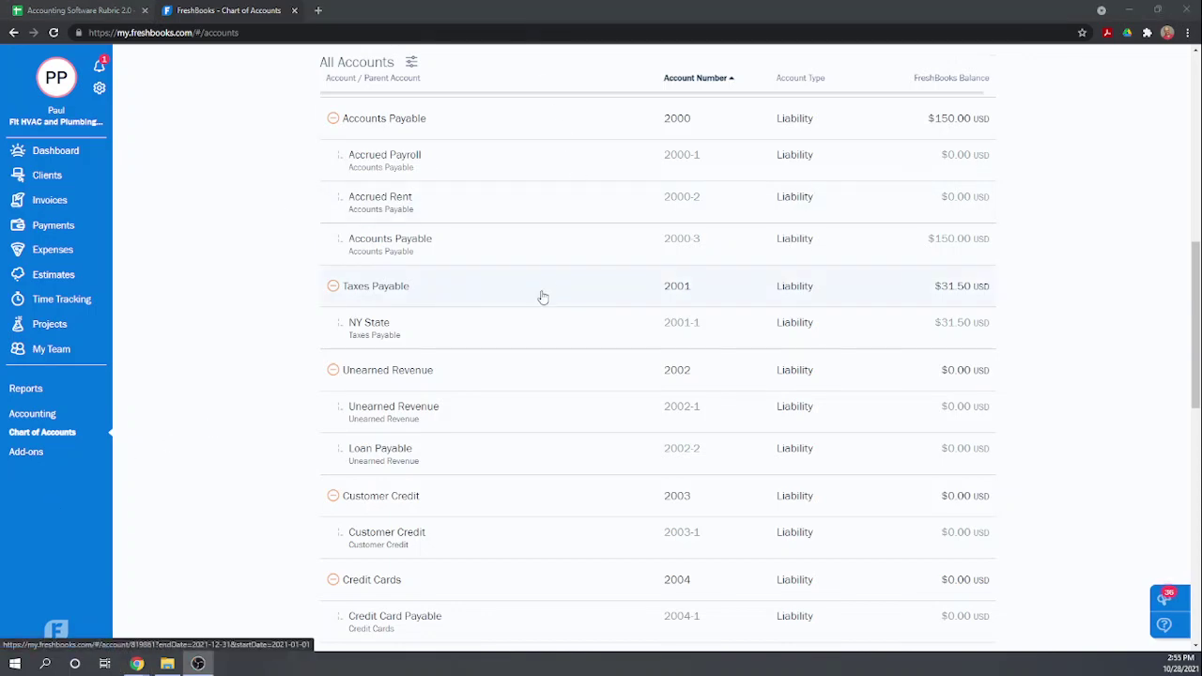
scroll(542, 297, "up", 8)
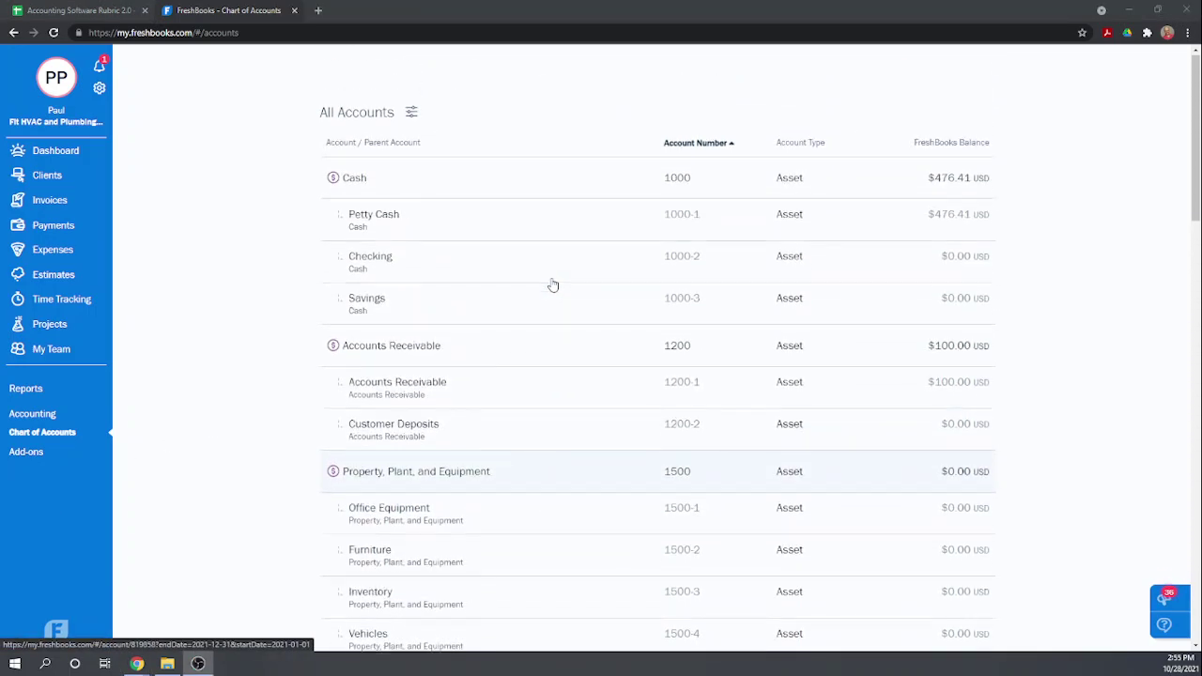
scroll(554, 285, "up", 1)
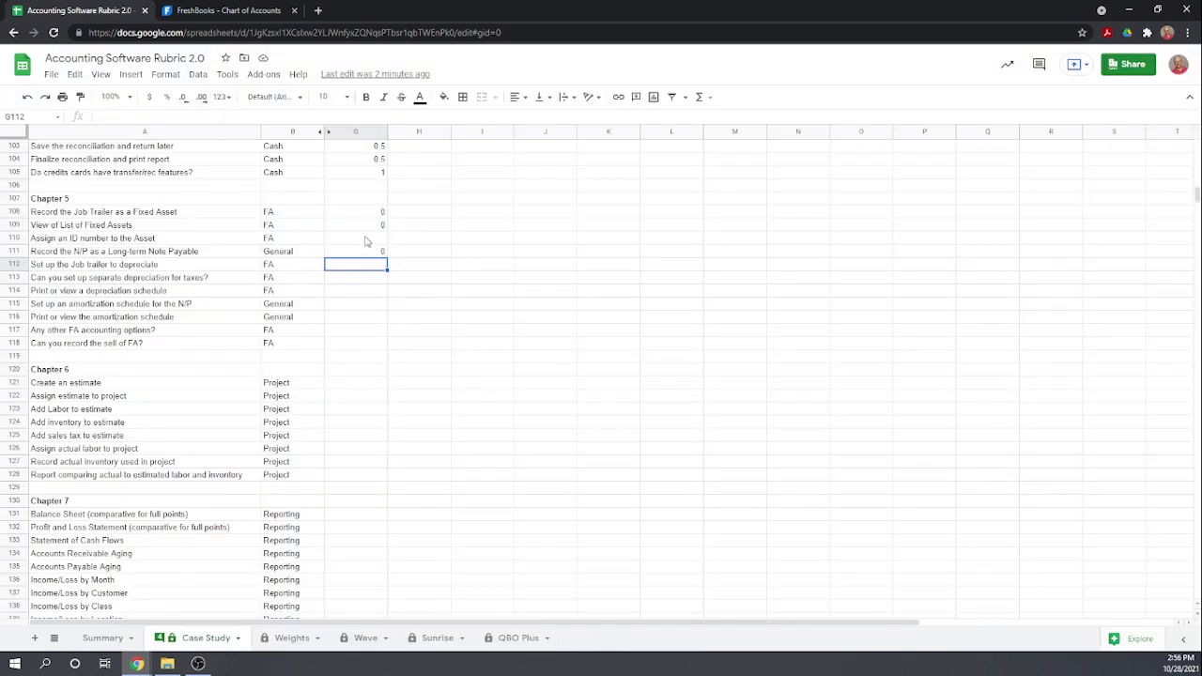
Score cells G110 and G112 through G114 as 0.
left_click(366, 241)
type("0")
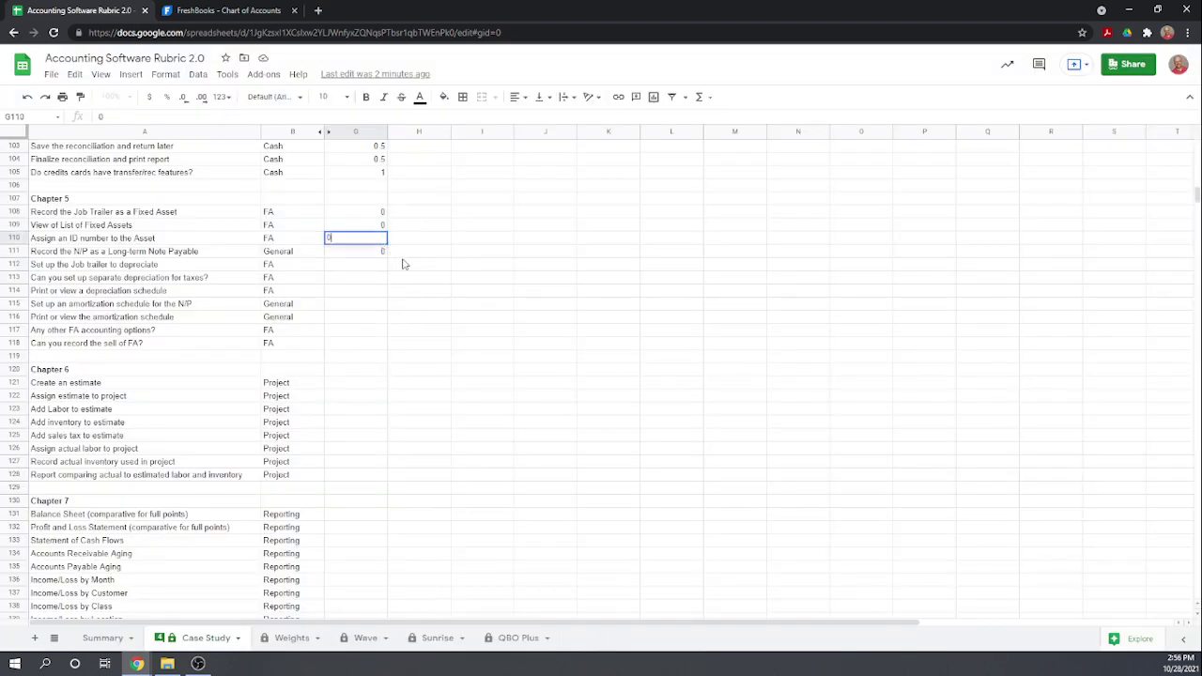
key("Return")
key("Return")
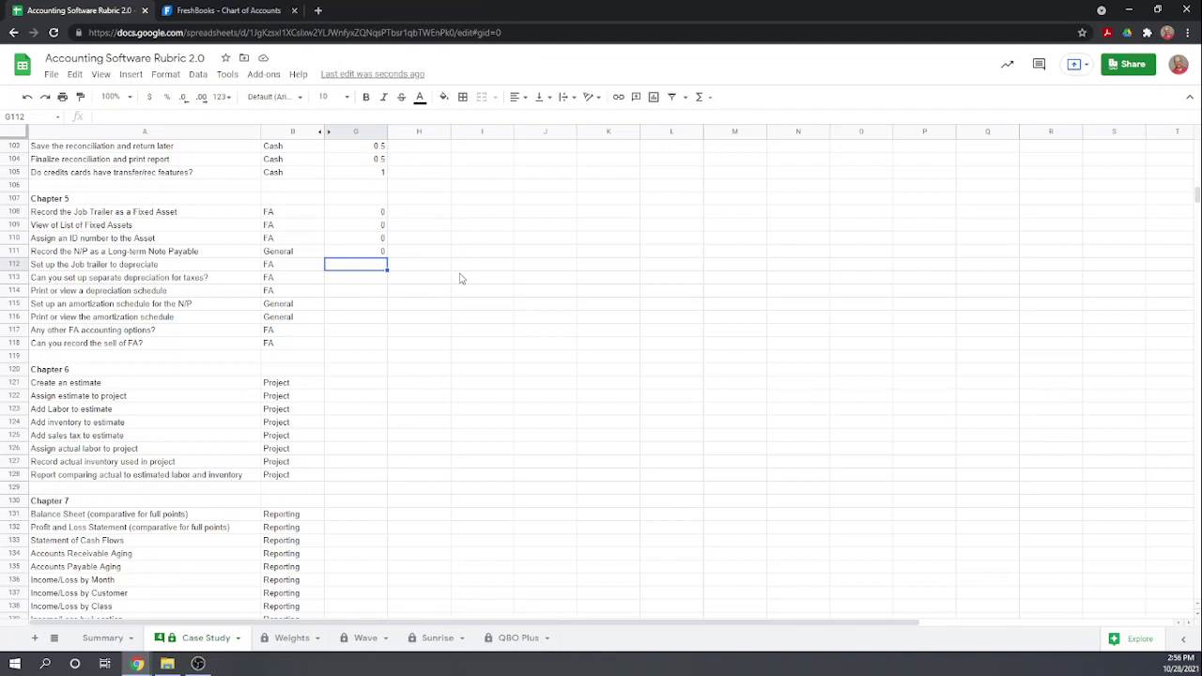
type("0")
key("Return")
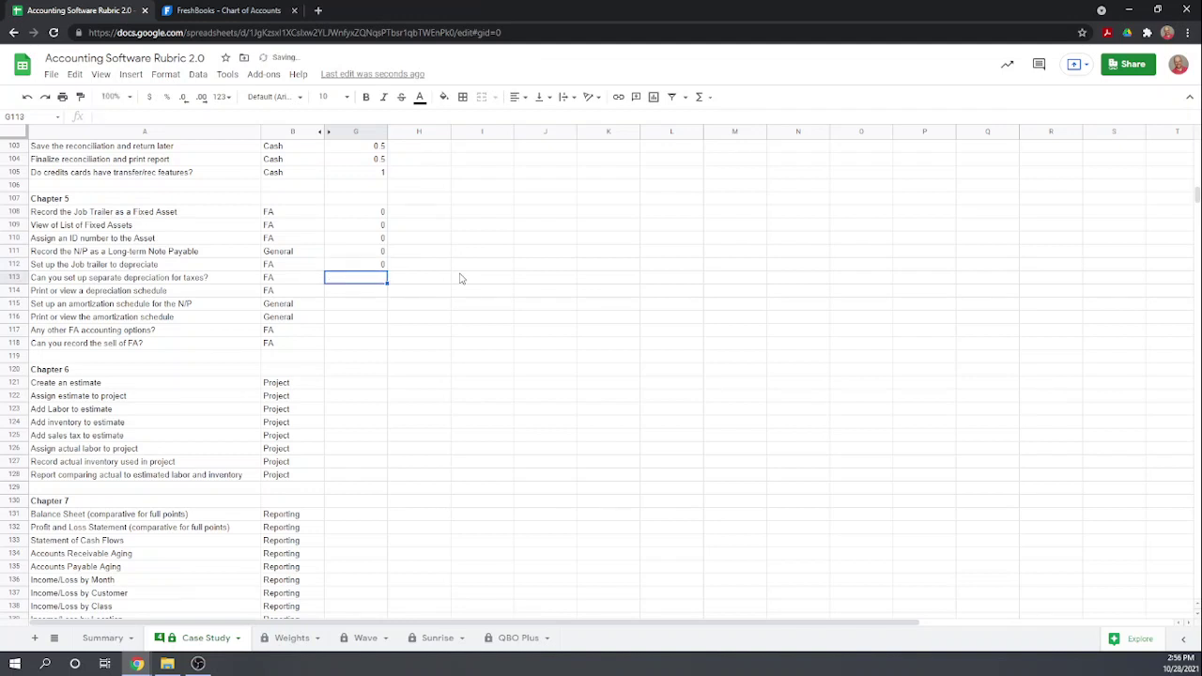
type("0")
key("Return")
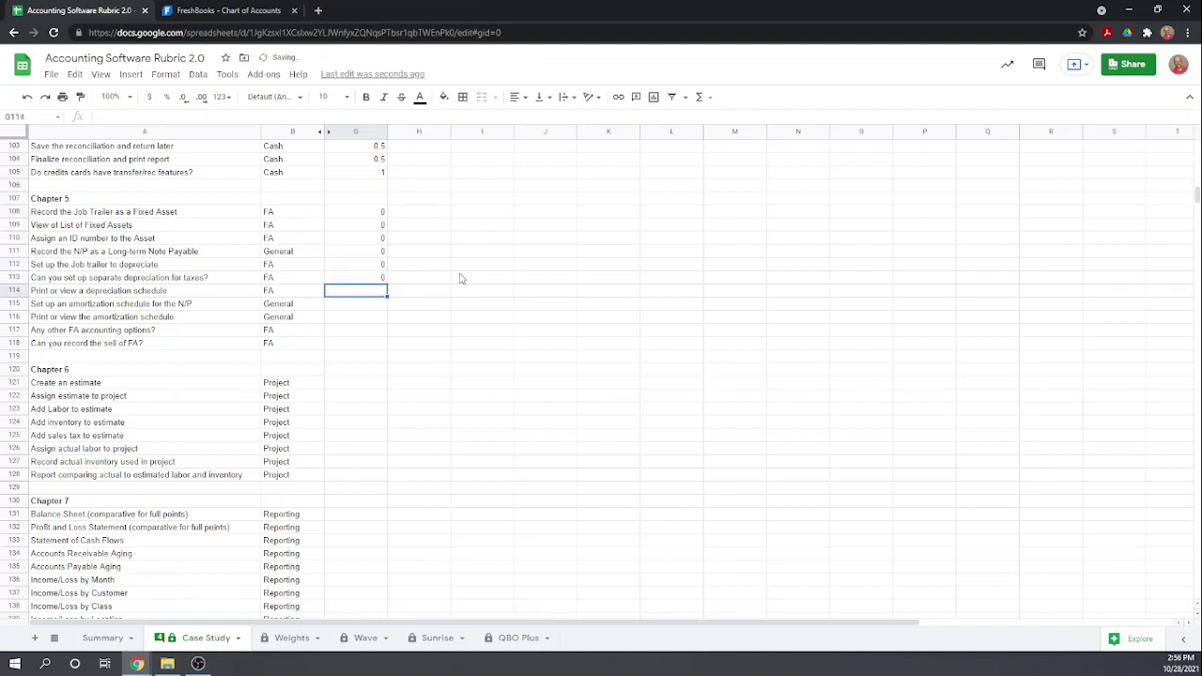
type("0")
key("Return")
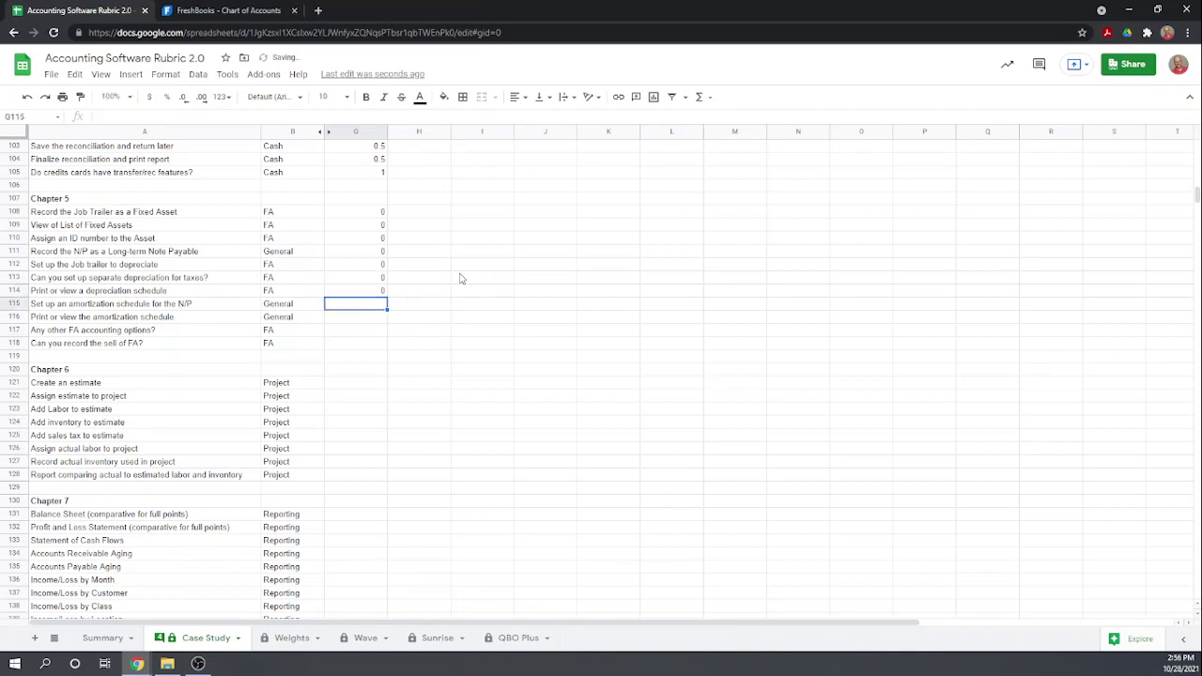
Score cells G115 through G118 as 0, then select G121 at Chapter 6.
type("0")
key("Return")
type("0")
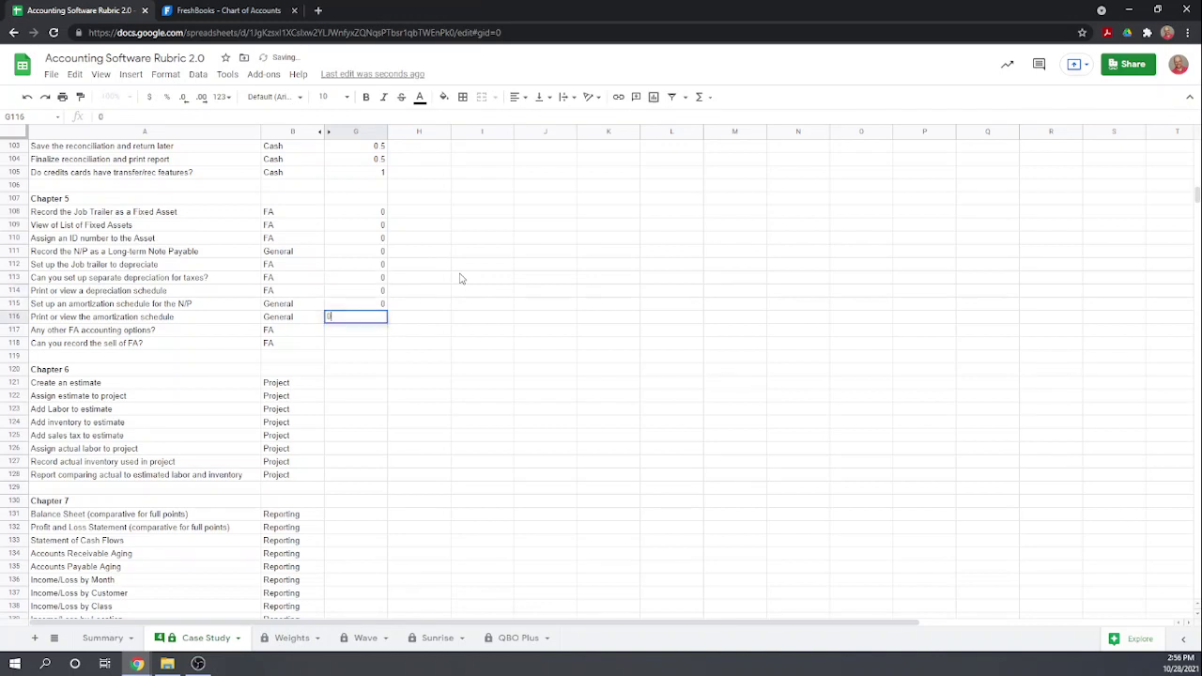
key("Return")
type("0")
key("Return")
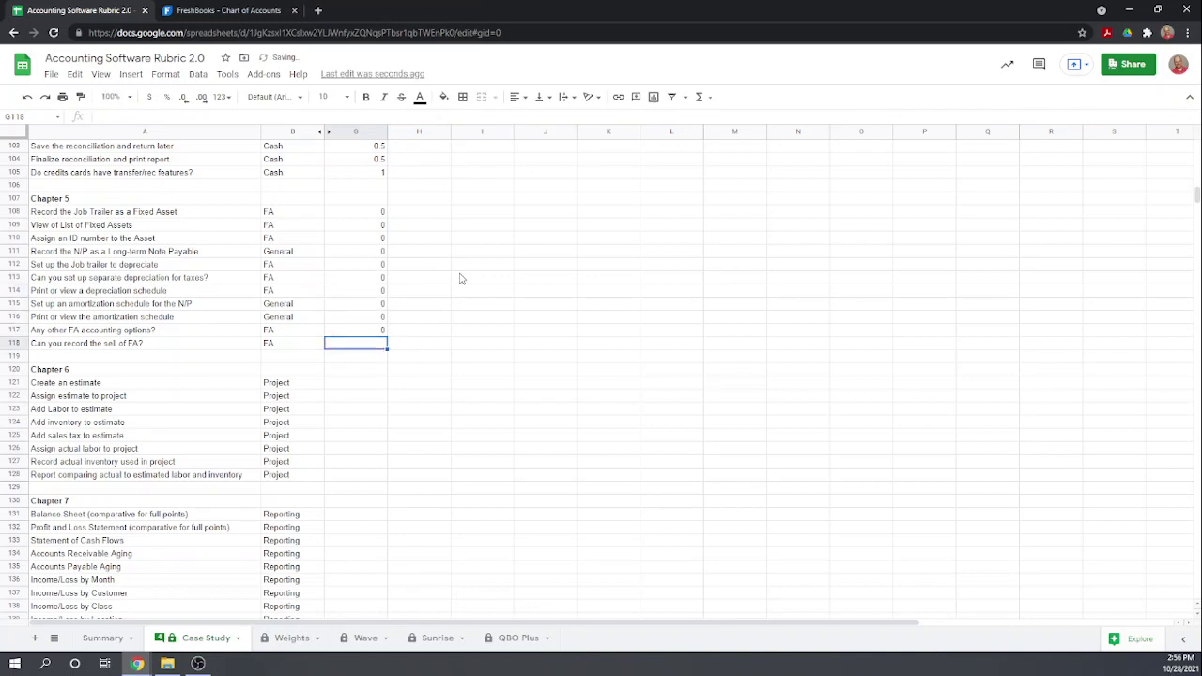
type("0")
key("Return")
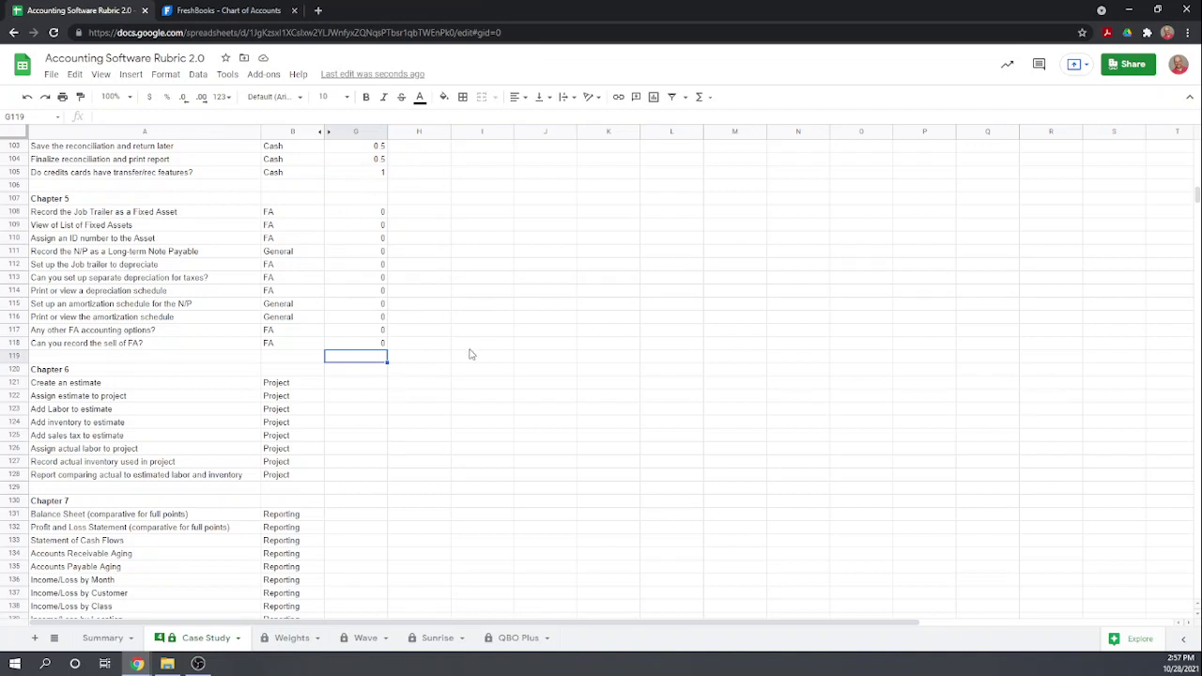
left_click(366, 385)
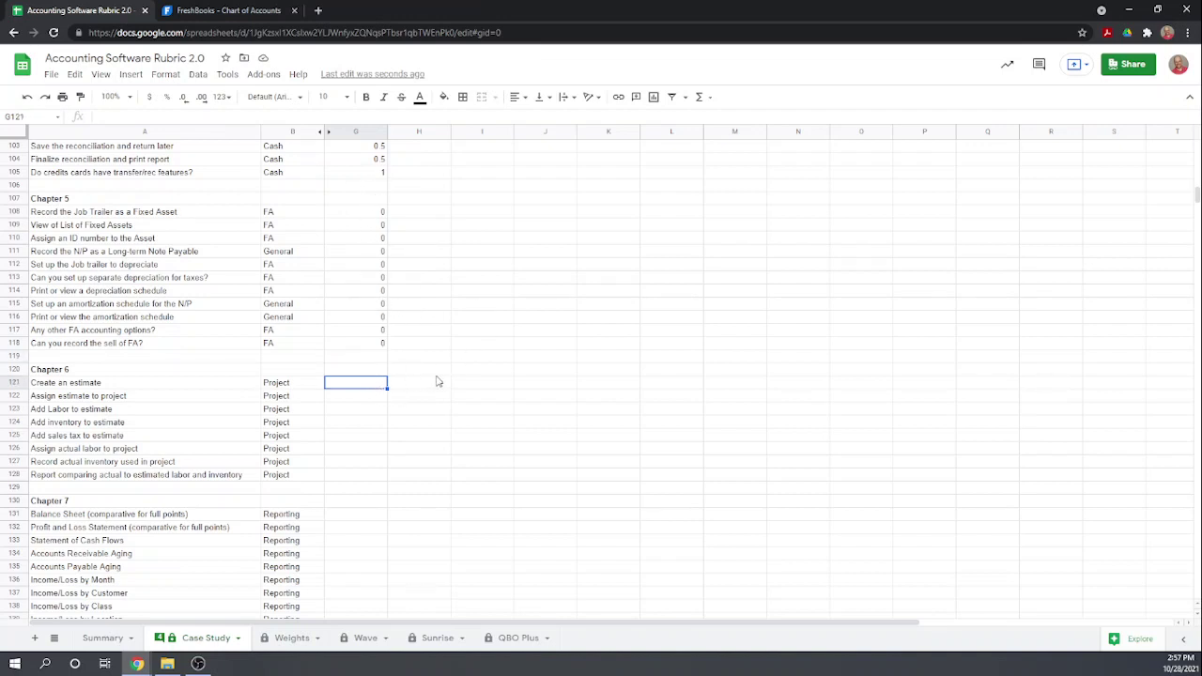